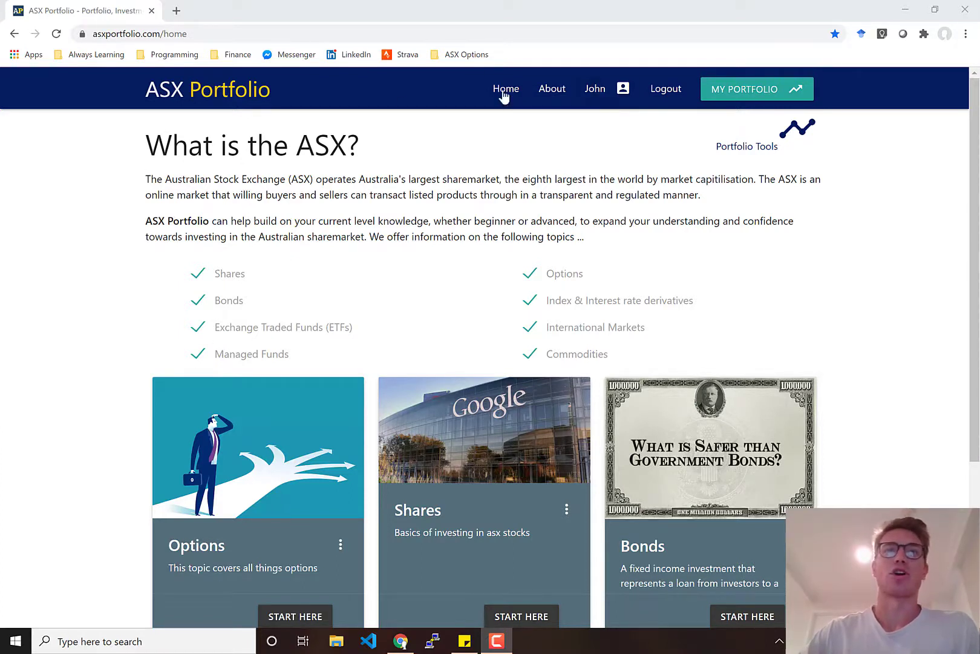
Return to the ASX Portfolio landing page and enter the home page via START NOW
click(231, 97)
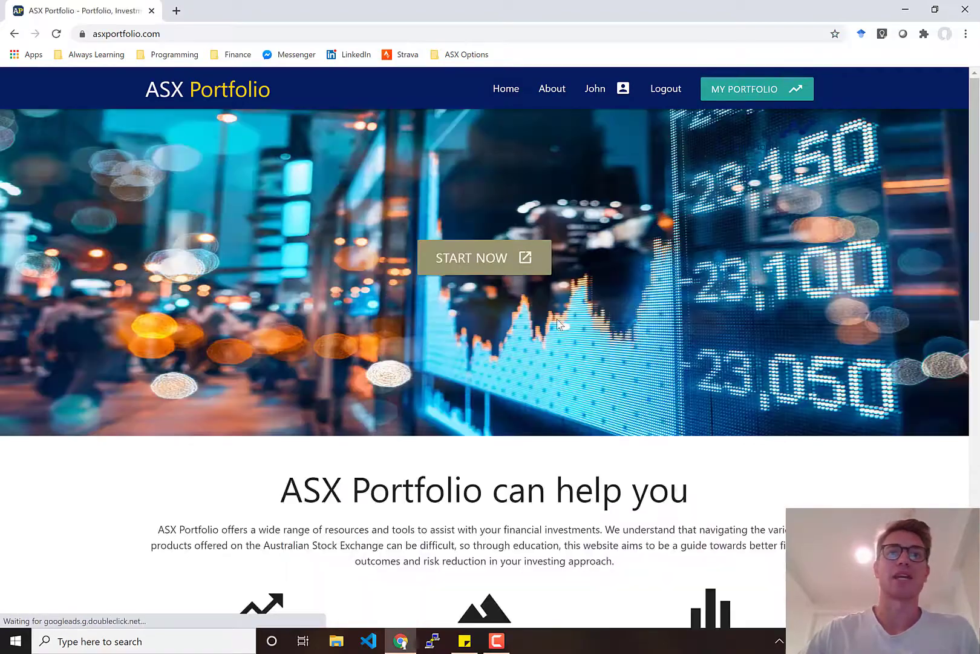
scroll(502, 259, down, 6)
scroll(494, 254, up, 6)
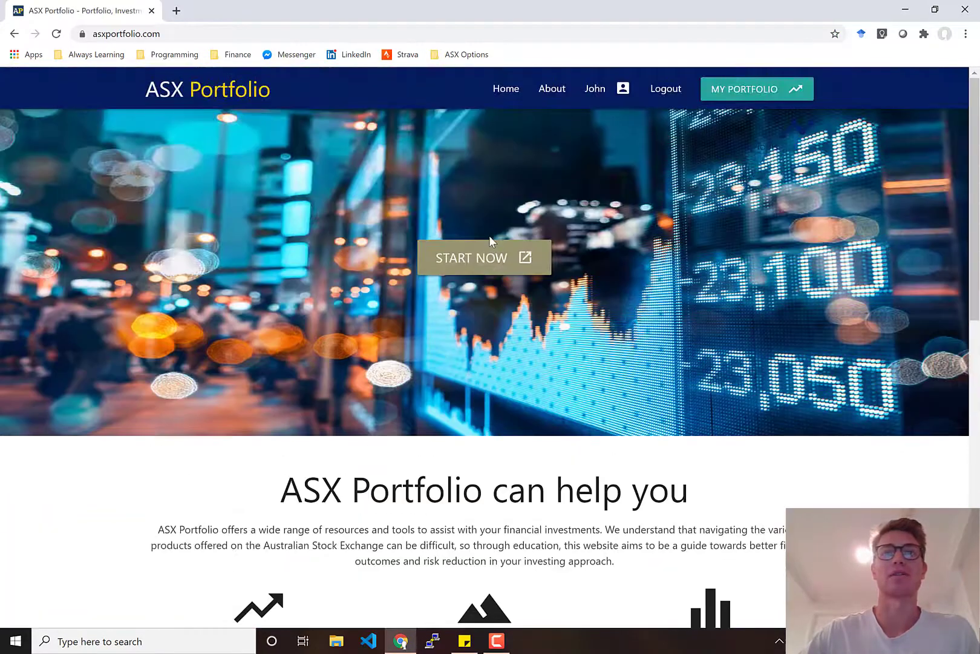
click(481, 263)
scroll(478, 248, down, 3)
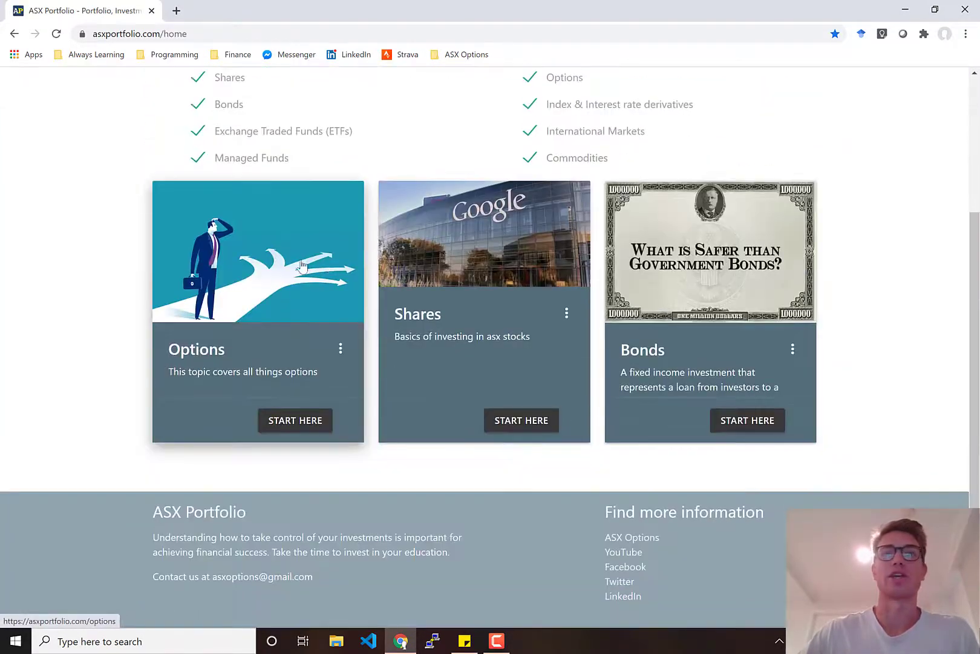
scroll(381, 278, up, 3)
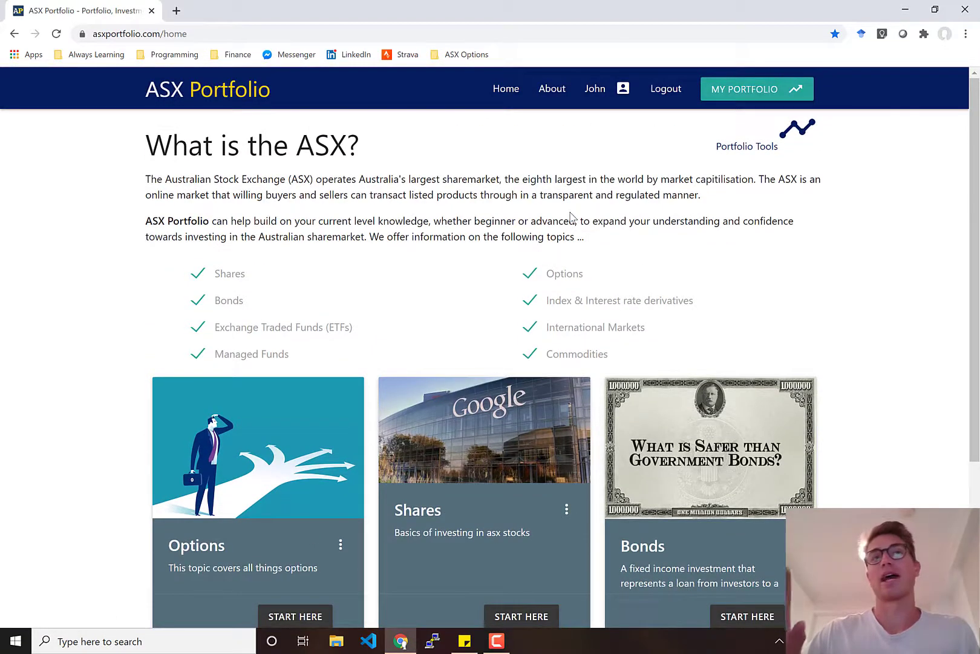
Open About Us and cycle the carousel through its screenshots back to the scatter plot
click(539, 92)
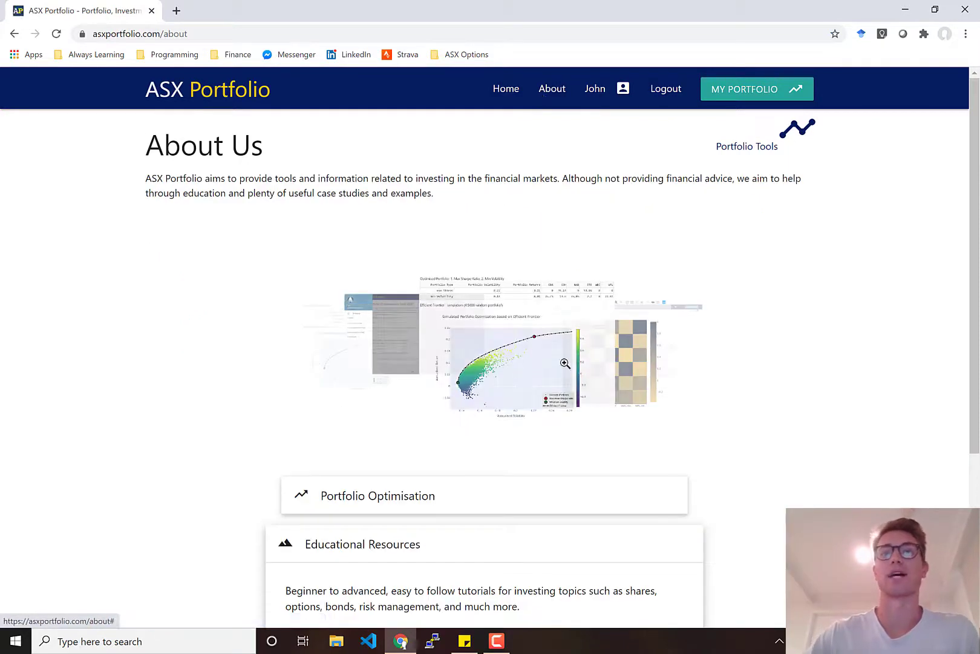
drag(564, 364, 333, 388)
drag(397, 353, 589, 337)
drag(650, 332, 427, 330)
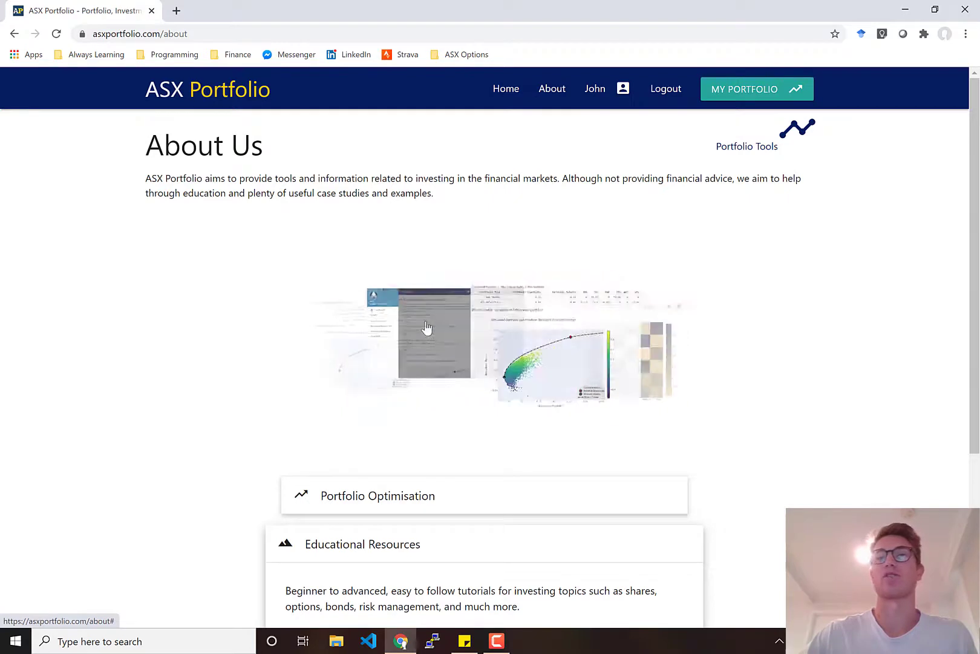
Open Pricing Models from the Portfolio Tools drawer to show the Black-Scholes calculator
click(790, 133)
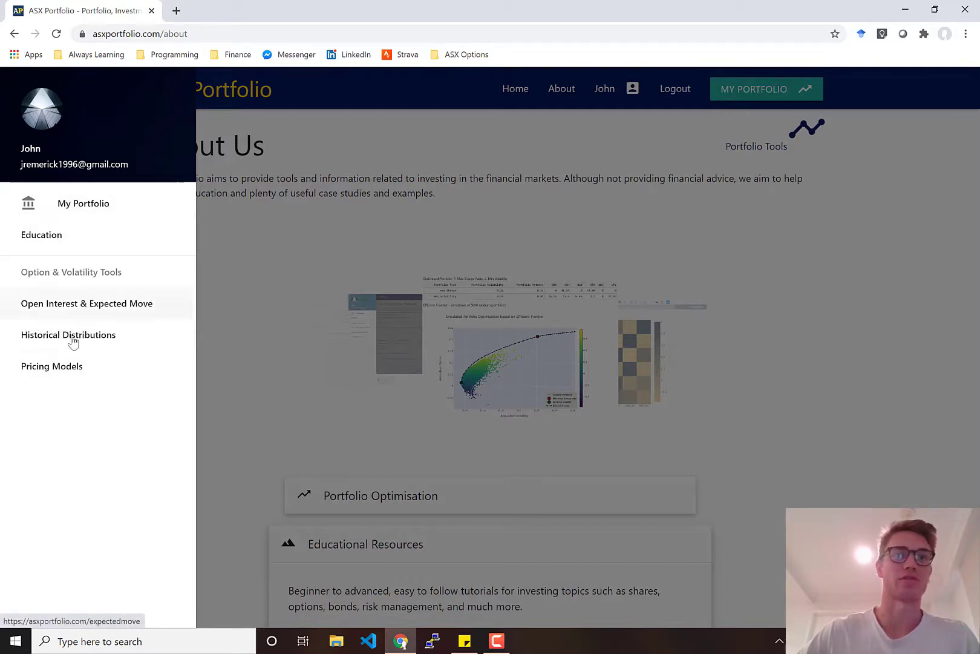
click(52, 366)
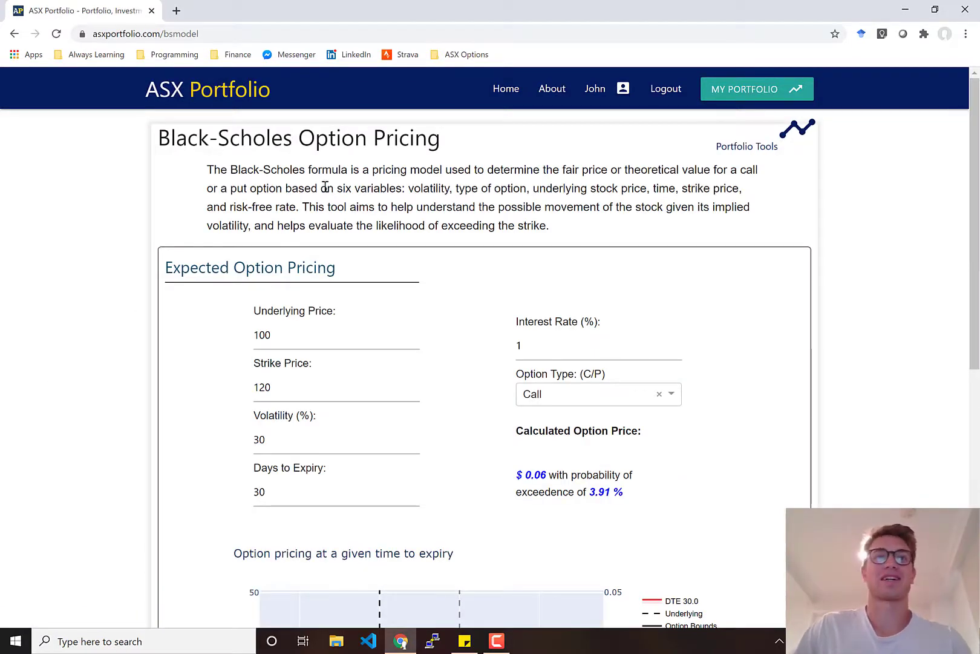
Change the volatility from its default to 29% in the Black-Scholes form
scroll(325, 188, down, 2)
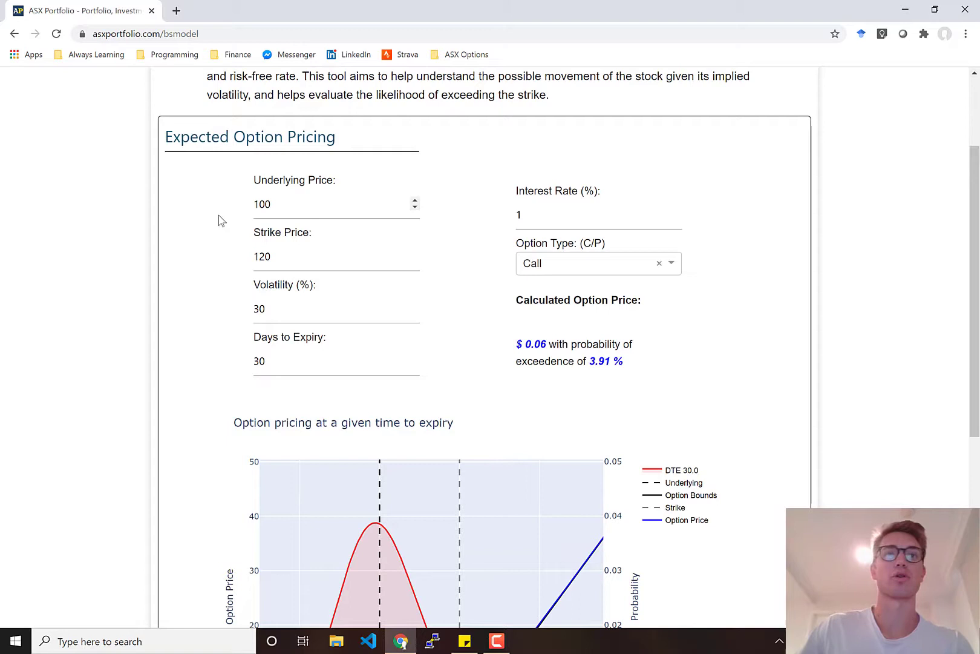
drag(299, 202, 241, 210)
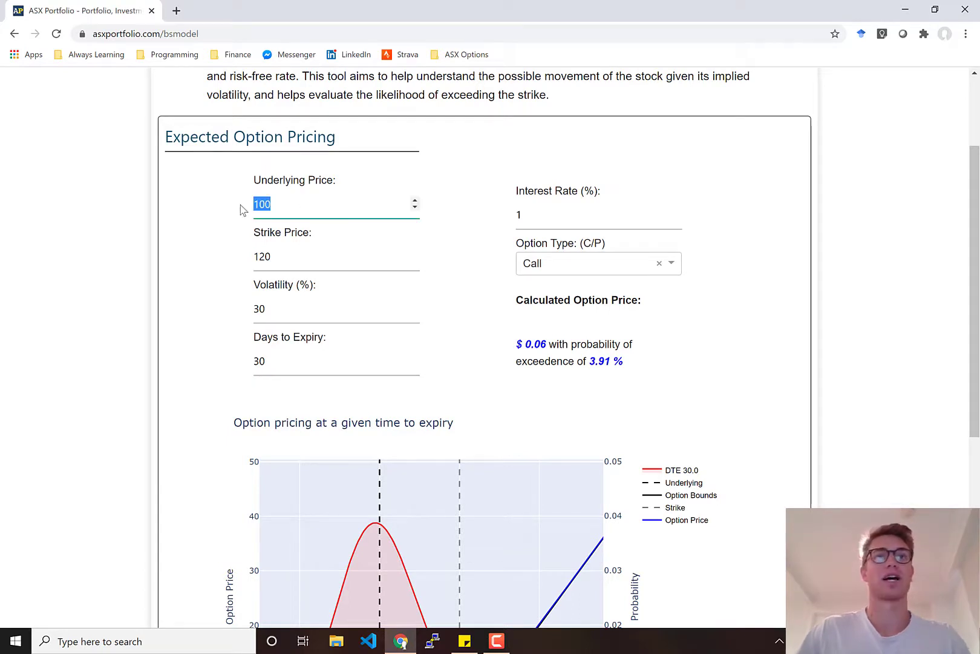
double_click(259, 253)
double_click(282, 308)
text(29)
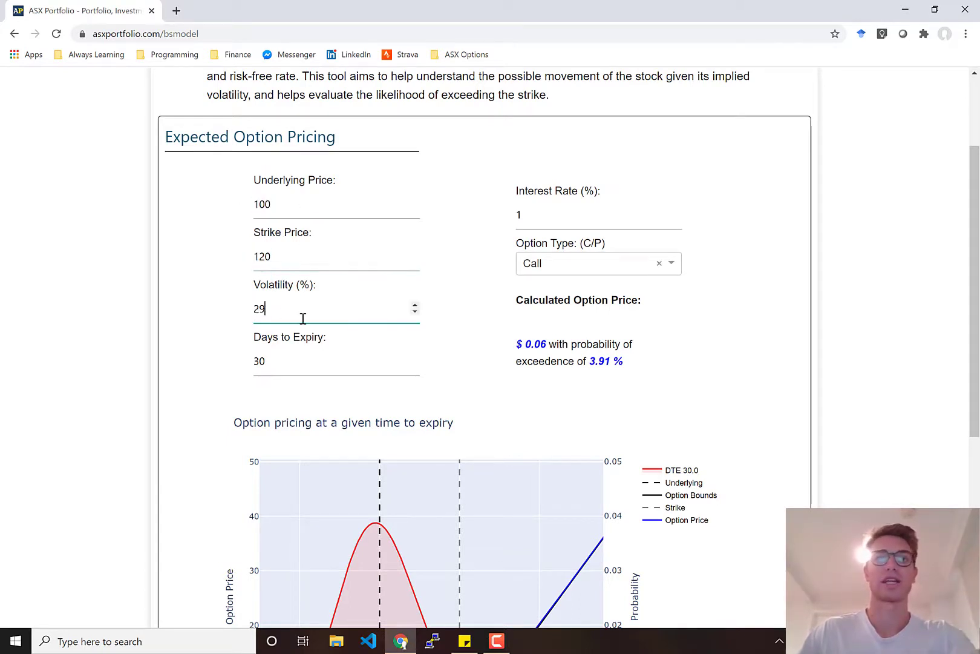
click(291, 360)
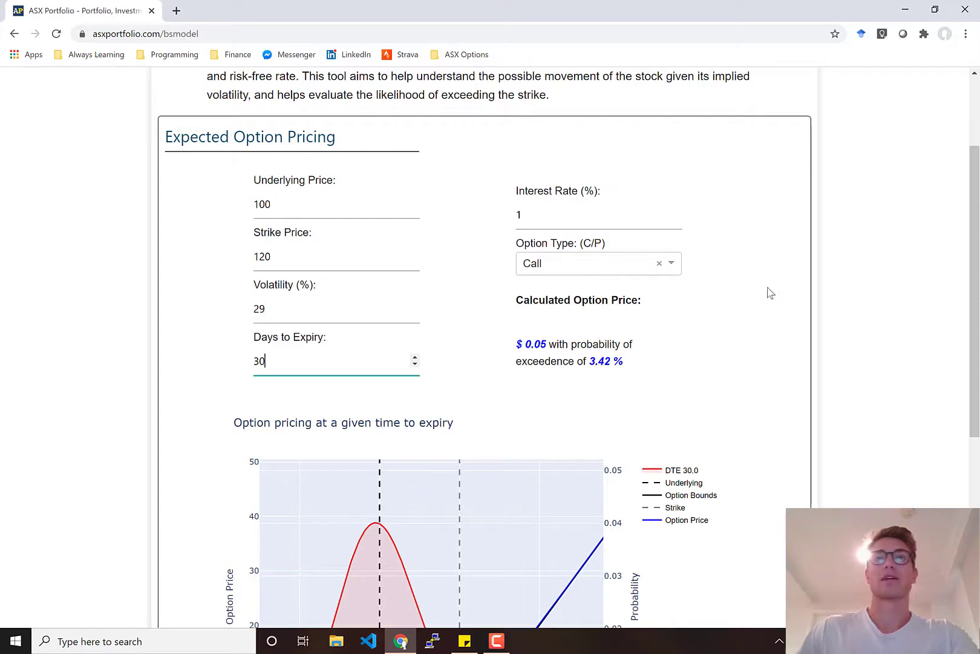
Check the option type choices, keep Call, and view the chart
click(582, 264)
click(650, 218)
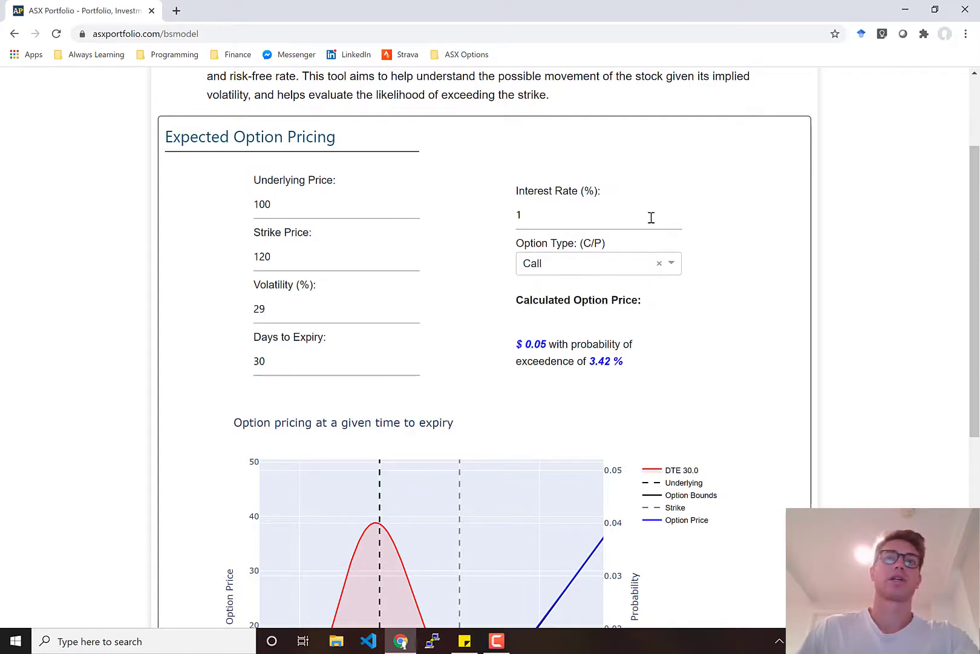
scroll(719, 273, down, 3)
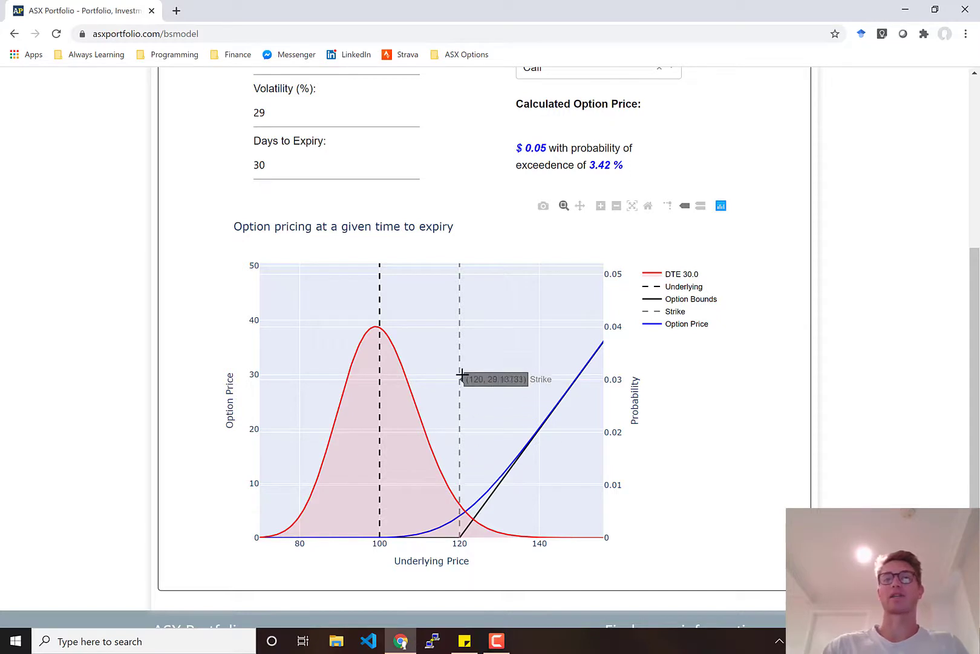
Set underlying price to 40, strike price to 45 and volatility to 30%
scroll(372, 153, up, 3)
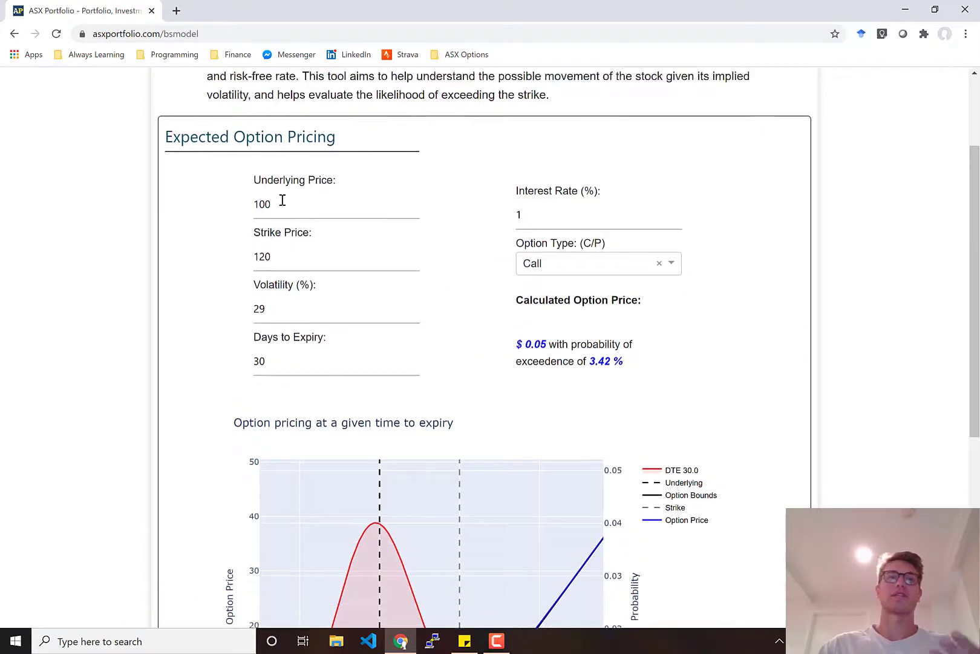
drag(274, 206, 239, 214)
text(40)
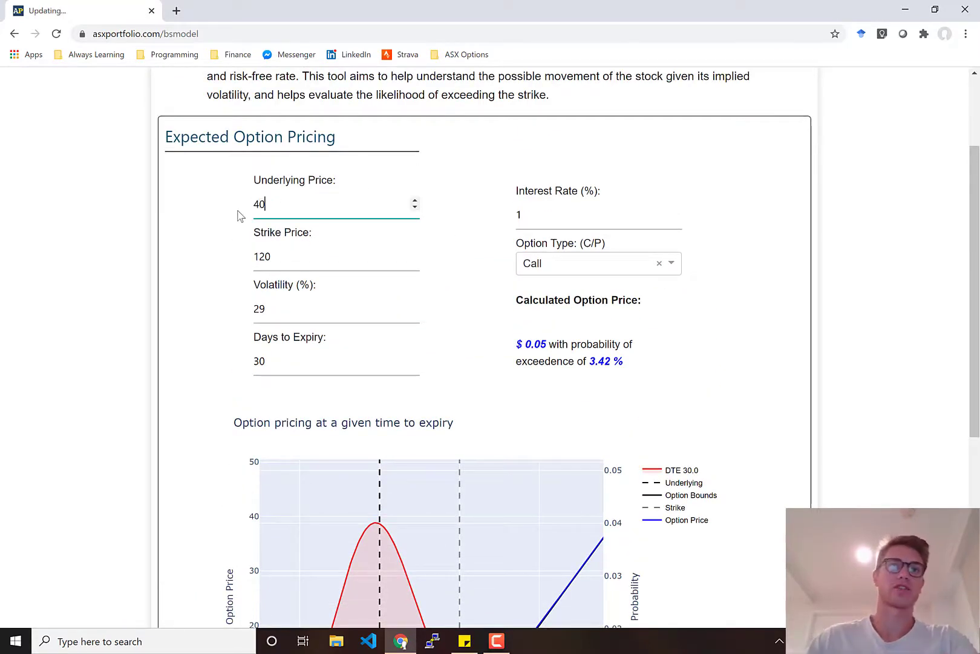
drag(289, 255, 251, 263)
text(45)
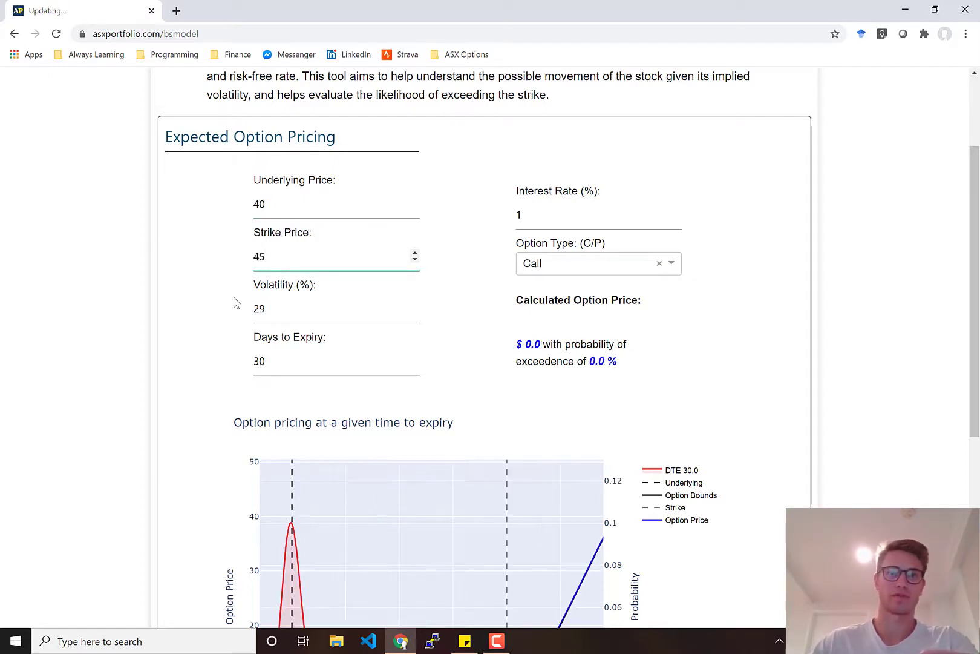
drag(268, 308, 252, 312)
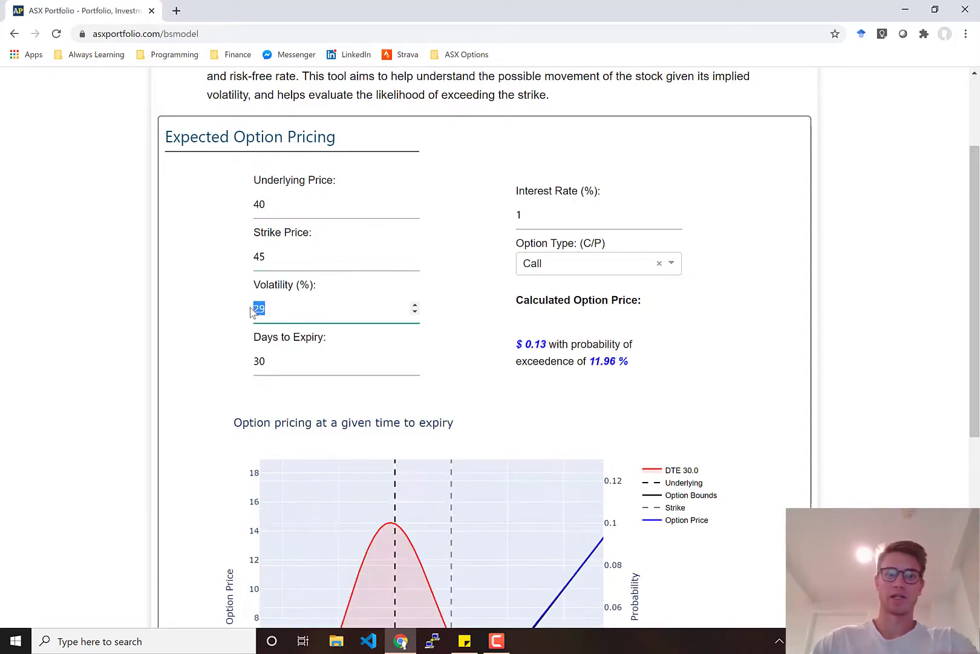
text(30)
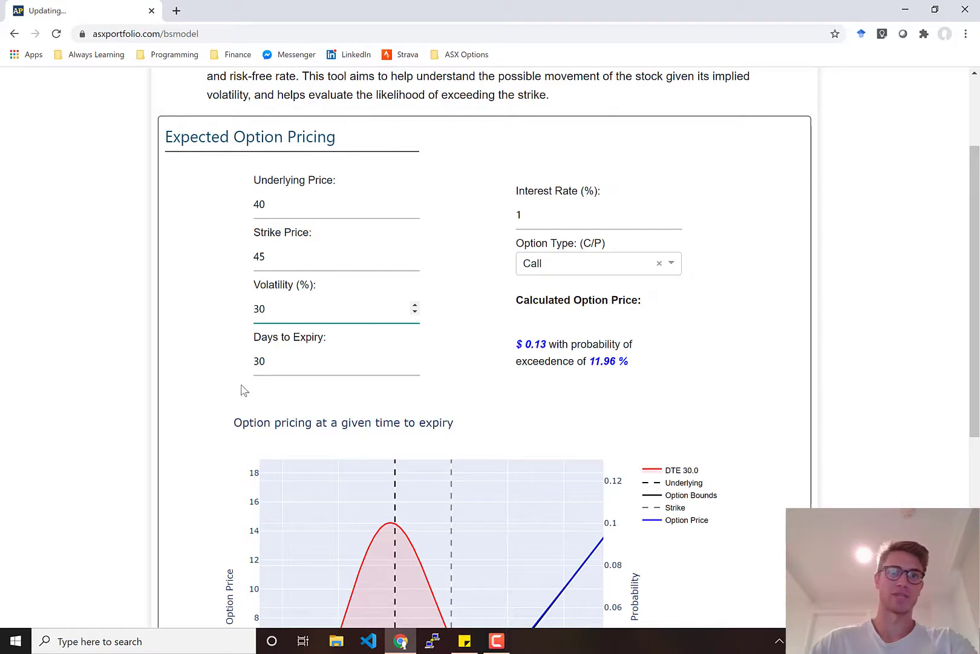
Try 70 and 30 days to expiry, then settle on 150 days
drag(269, 359, 253, 361)
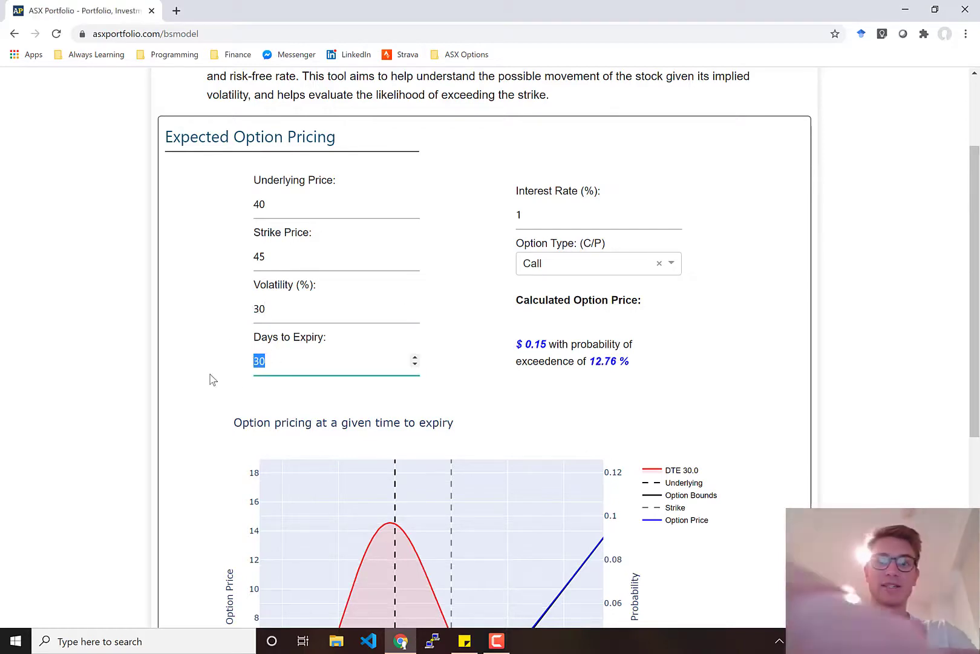
text(70)
scroll(208, 378, down, 3)
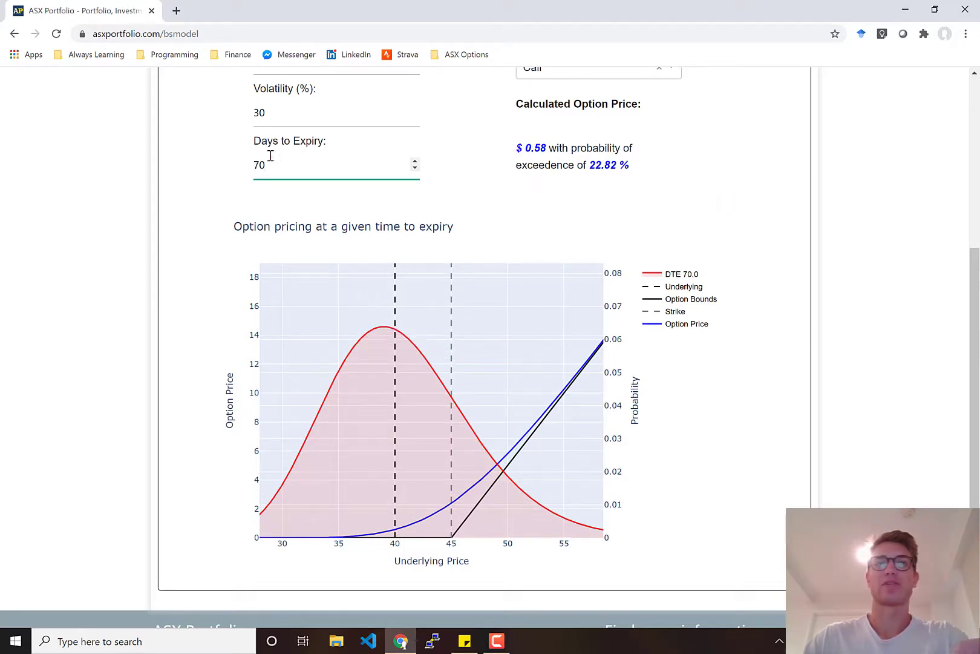
drag(269, 164, 248, 168)
text(30)
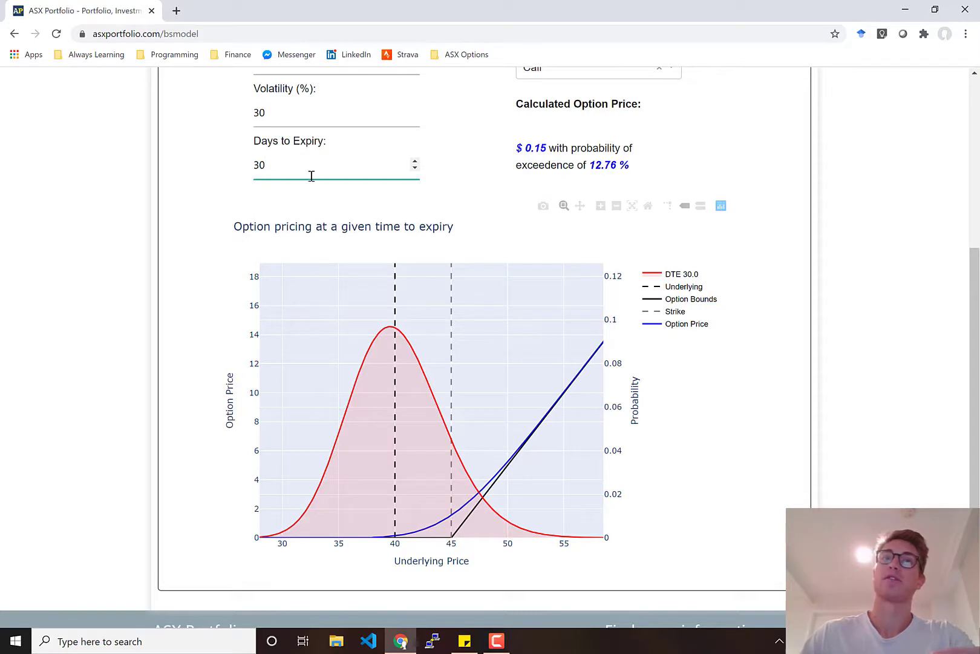
drag(310, 172, 230, 175)
text(150)
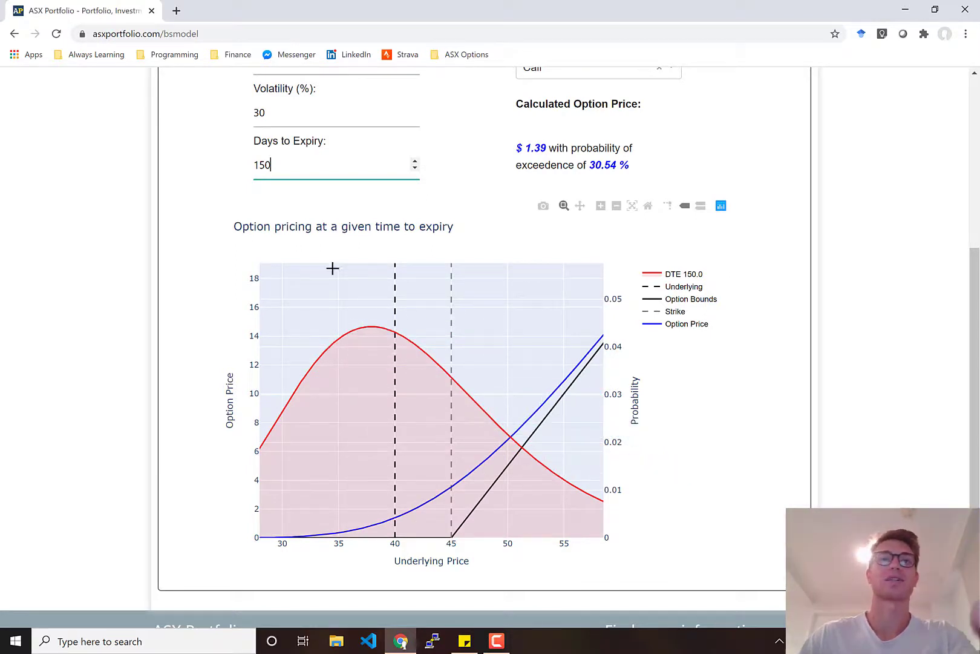
Lower volatility from 30% to 10%, keeping 150 days, and return to the form's top
double_click(263, 167)
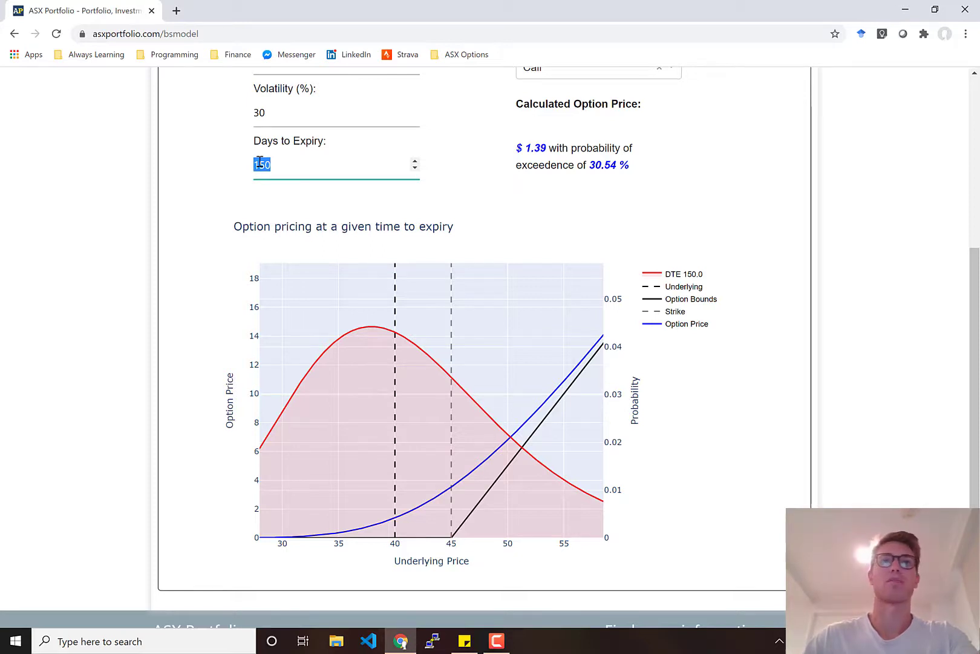
double_click(276, 112)
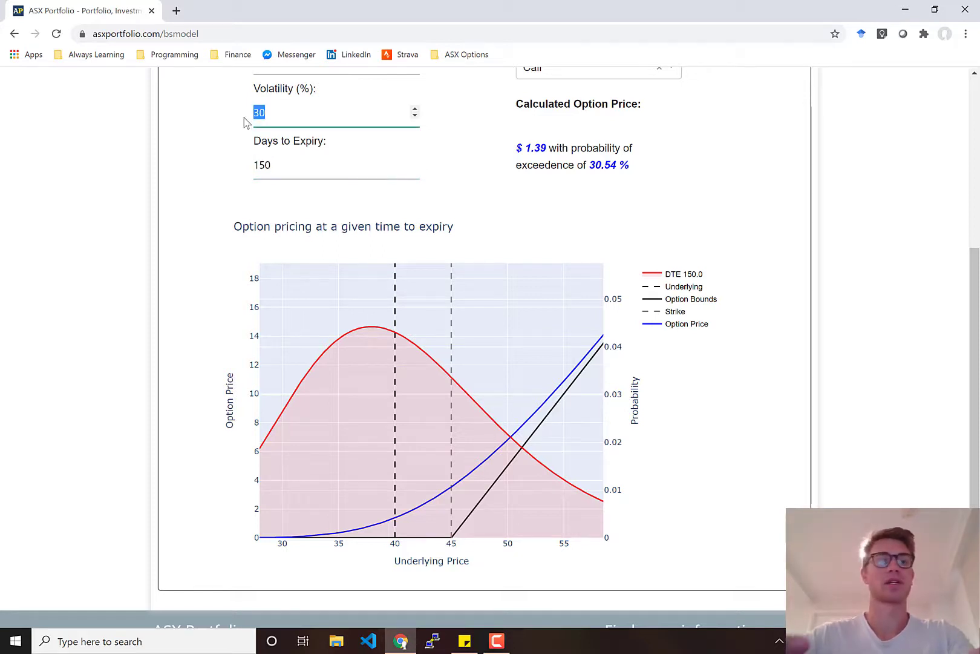
text(10)
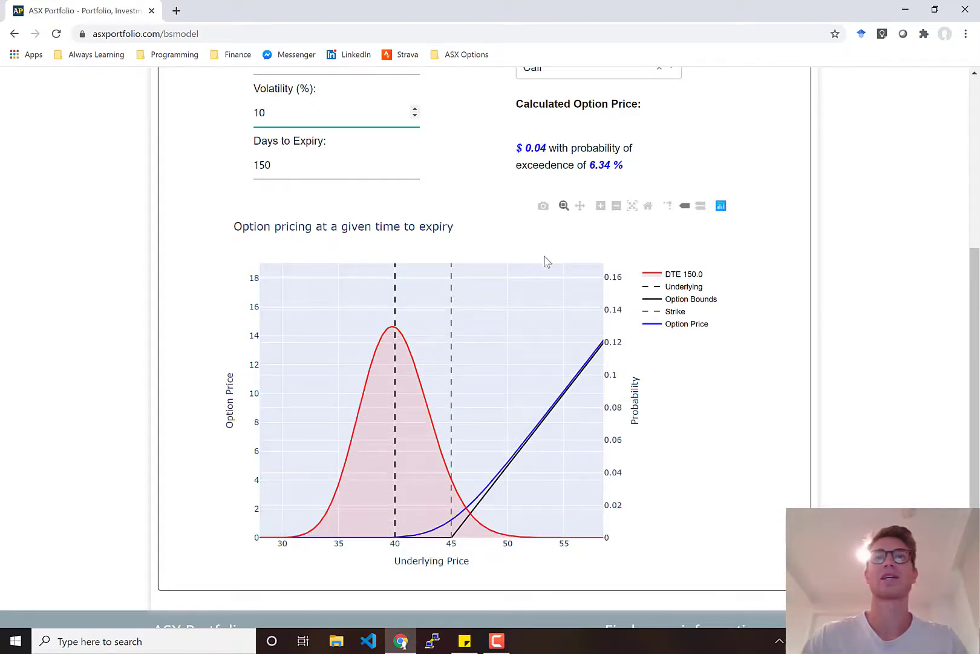
scroll(548, 255, up, 1)
scroll(548, 256, up, 1)
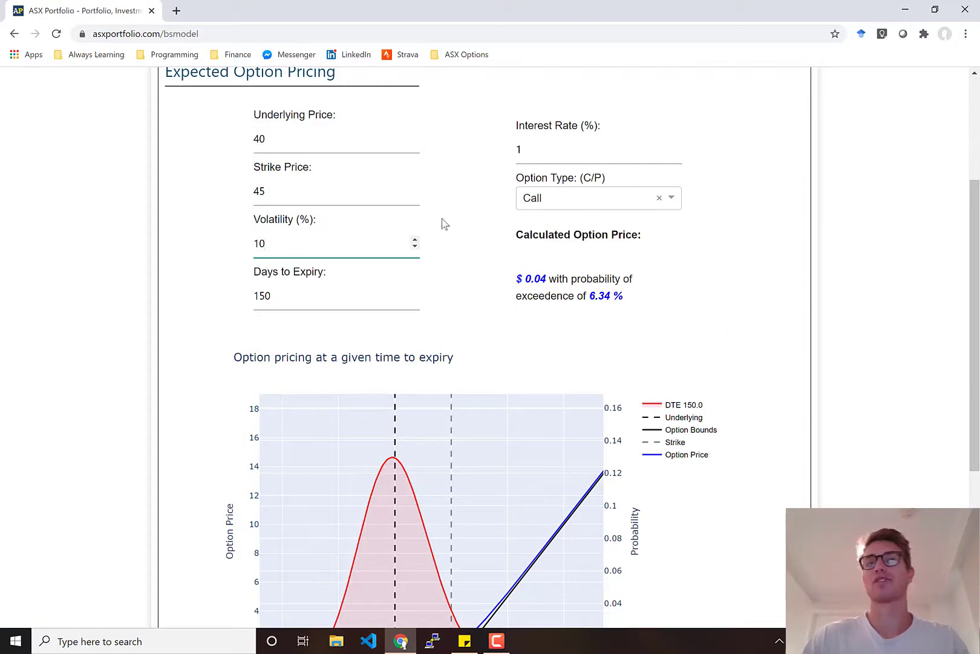
Switch the option type to Put, priced at $4.86, and review the updated chart
click(576, 201)
click(578, 242)
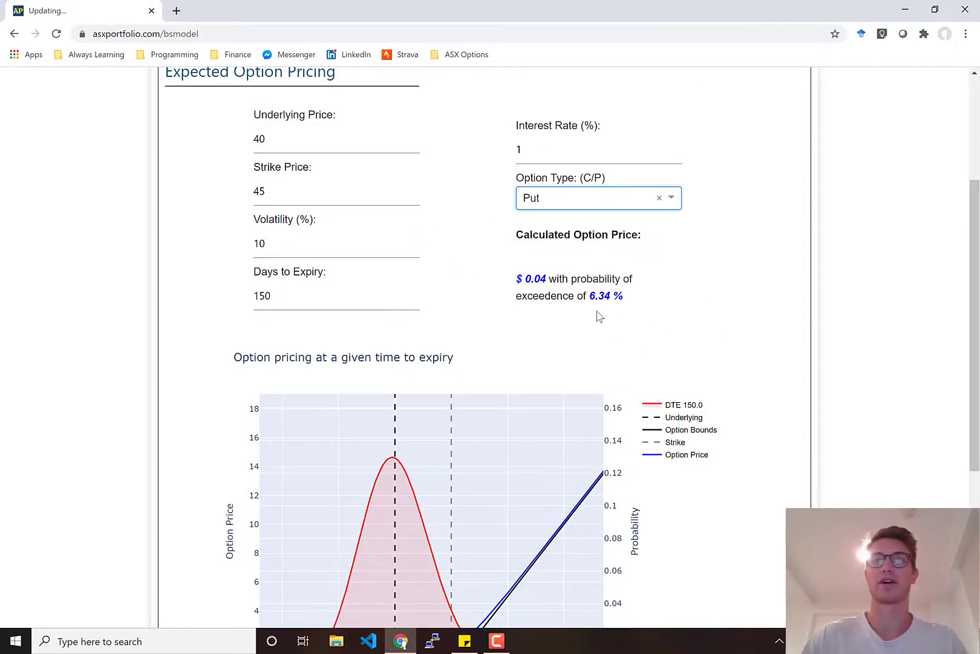
scroll(599, 316, down, 2)
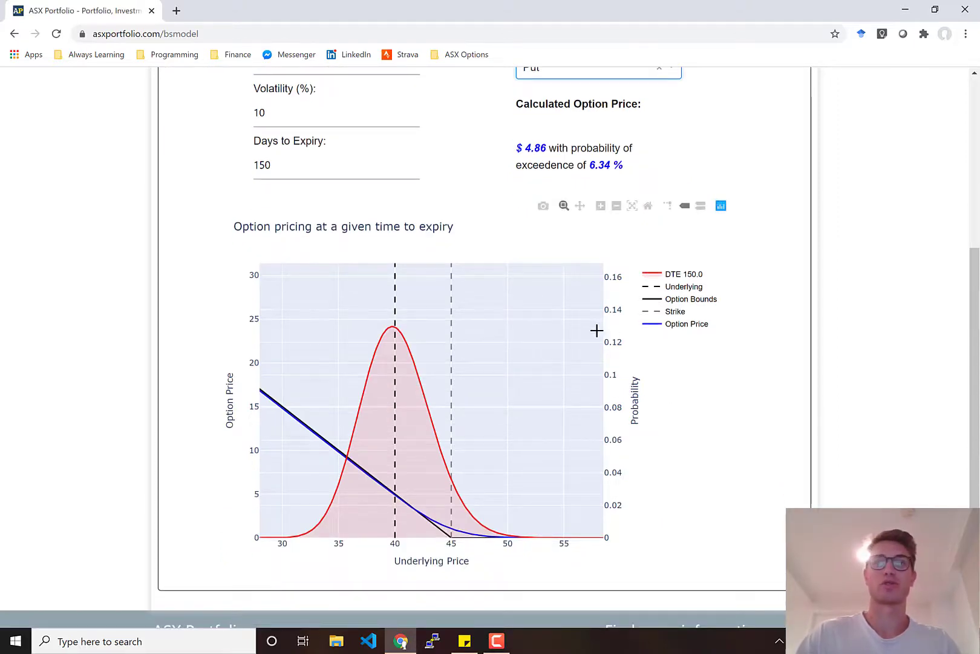
scroll(597, 331, down, 3)
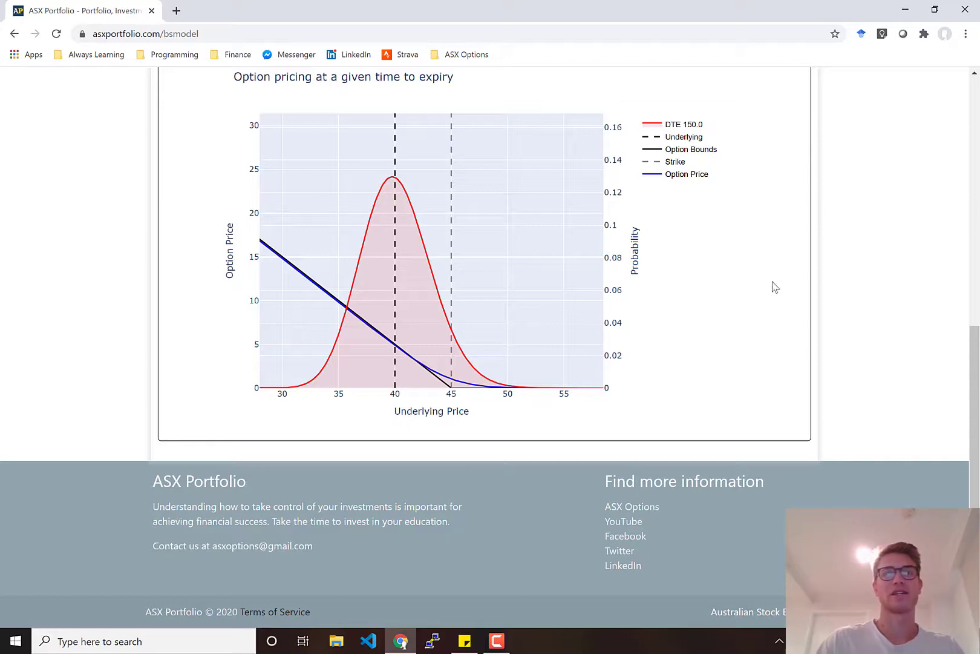
scroll(773, 284, up, 2)
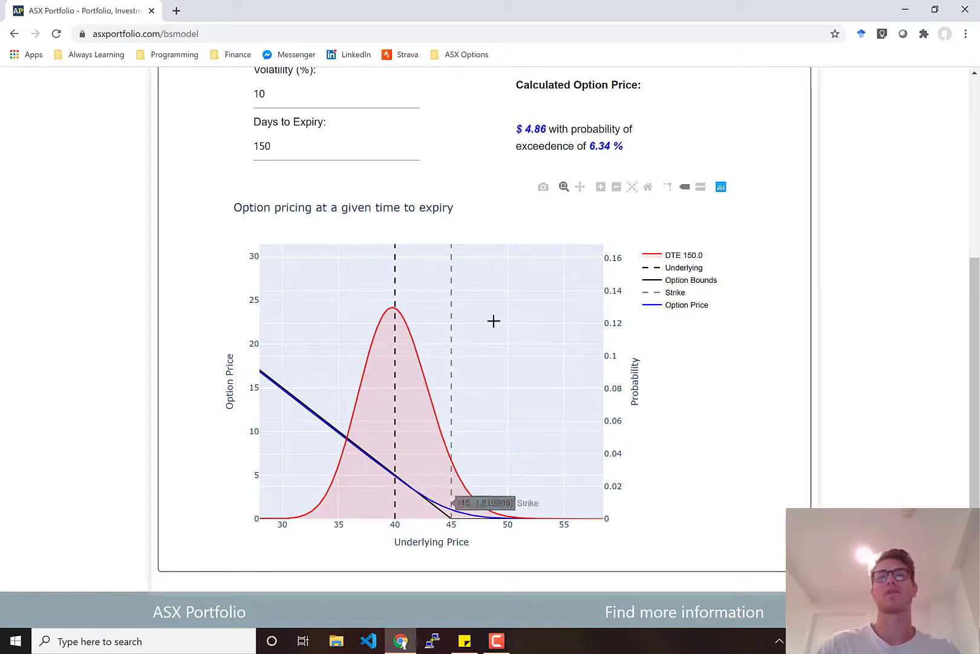
scroll(547, 149, up, 1)
scroll(547, 148, up, 1)
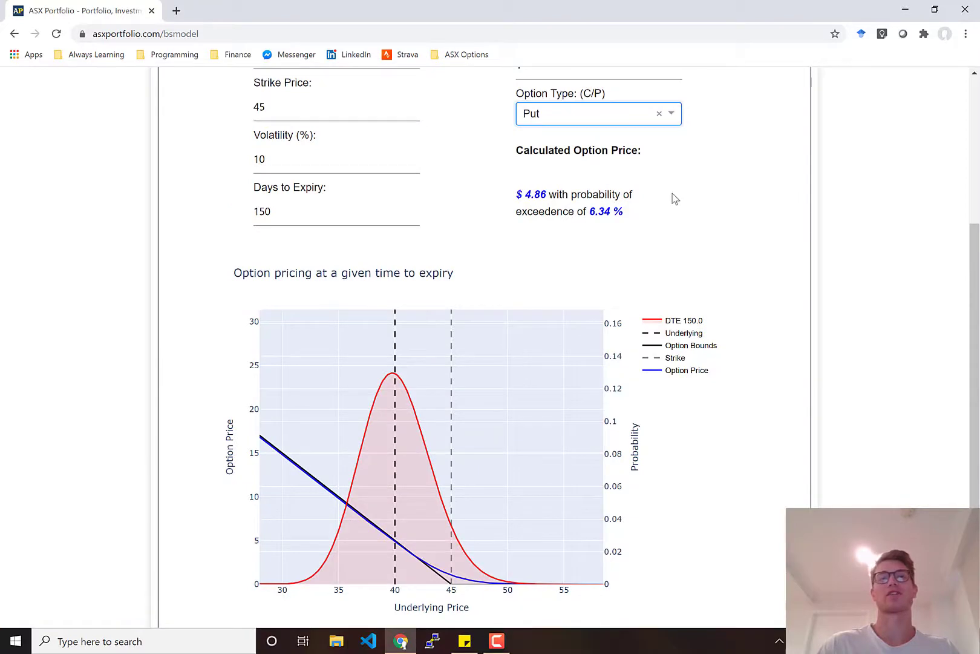
scroll(677, 206, up, 2)
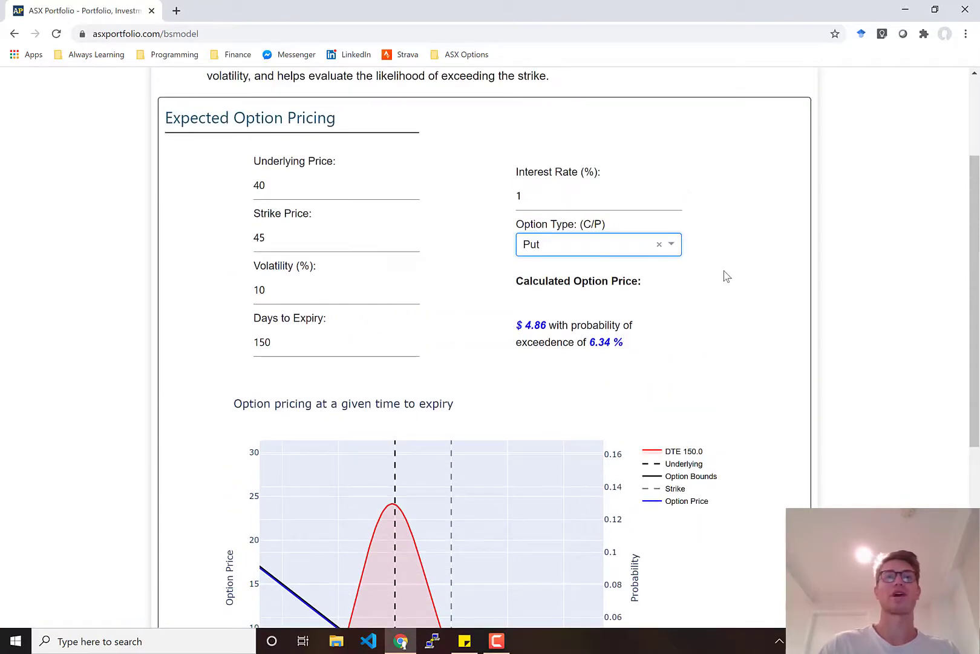
scroll(723, 278, up, 1)
scroll(653, 349, down, 2)
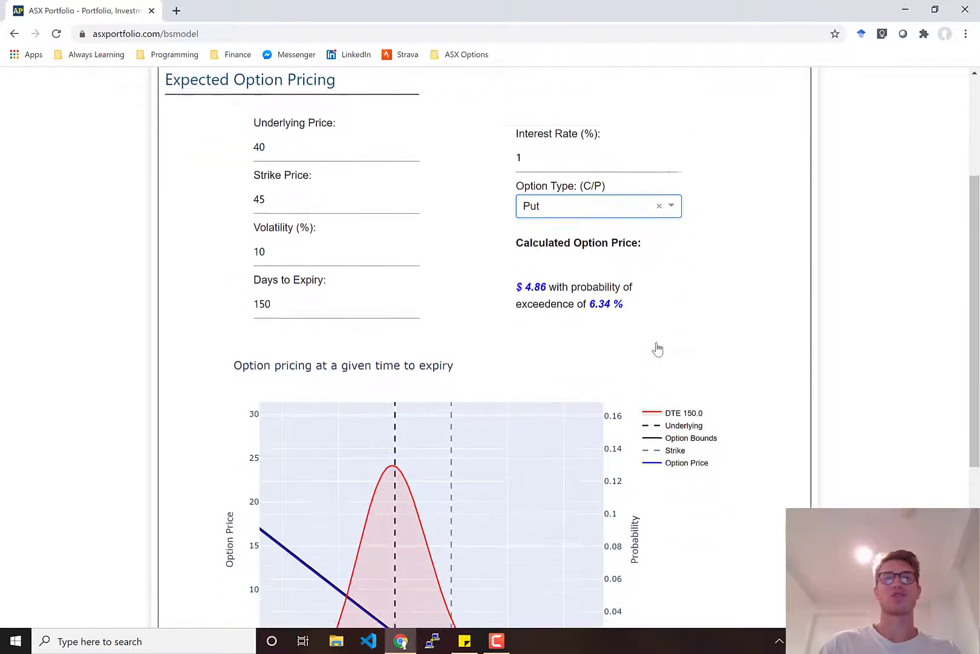
scroll(658, 349, down, 2)
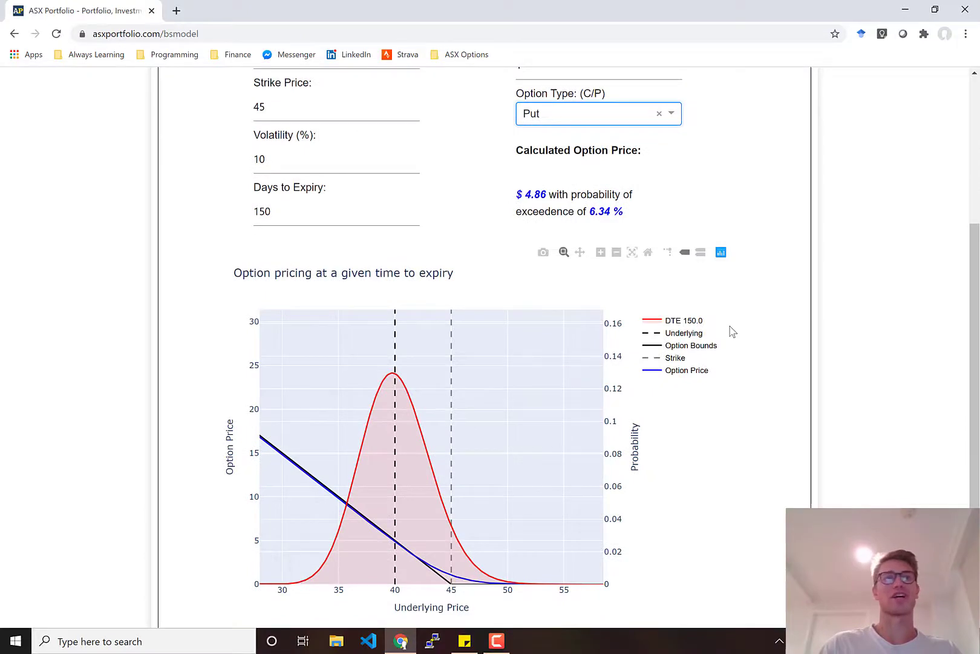